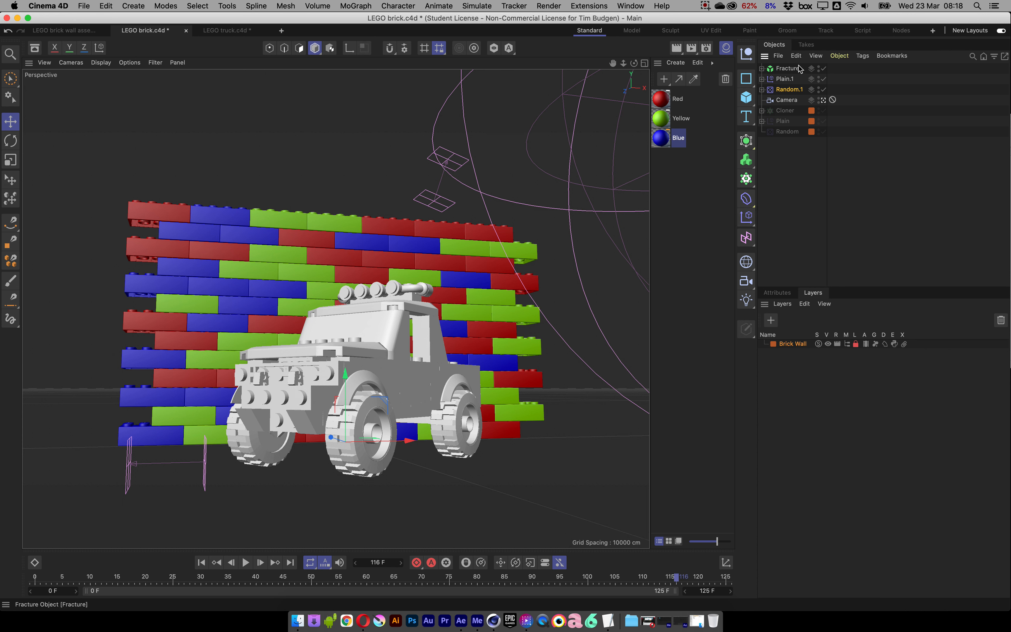
Rename the Plain.1 effector as Plain.Frac.
double_click(787, 79)
key(Right)
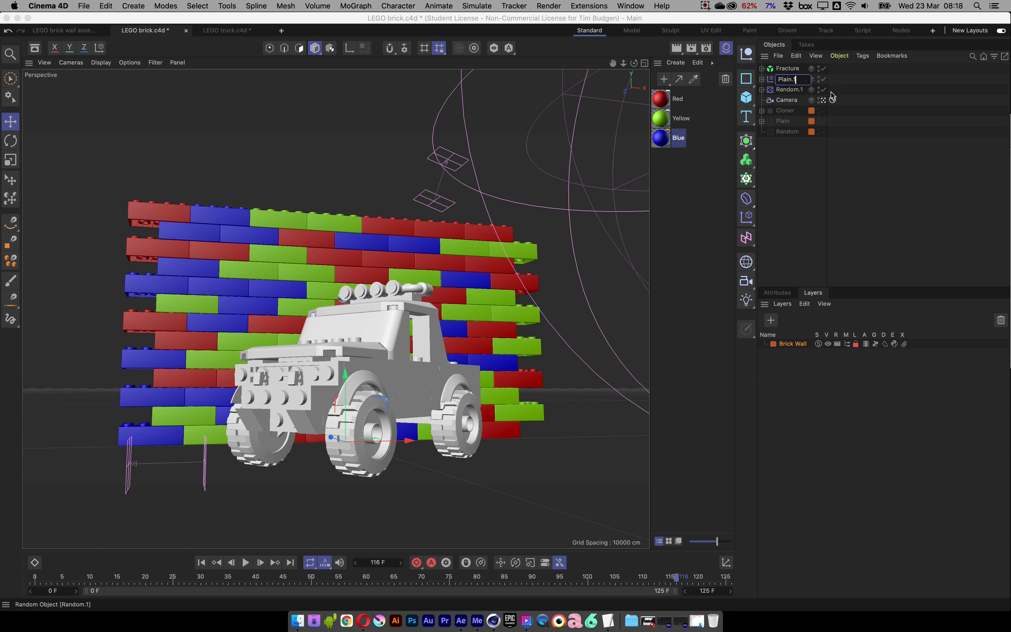
key(BackSpace)
text(Frac)
key(Return)
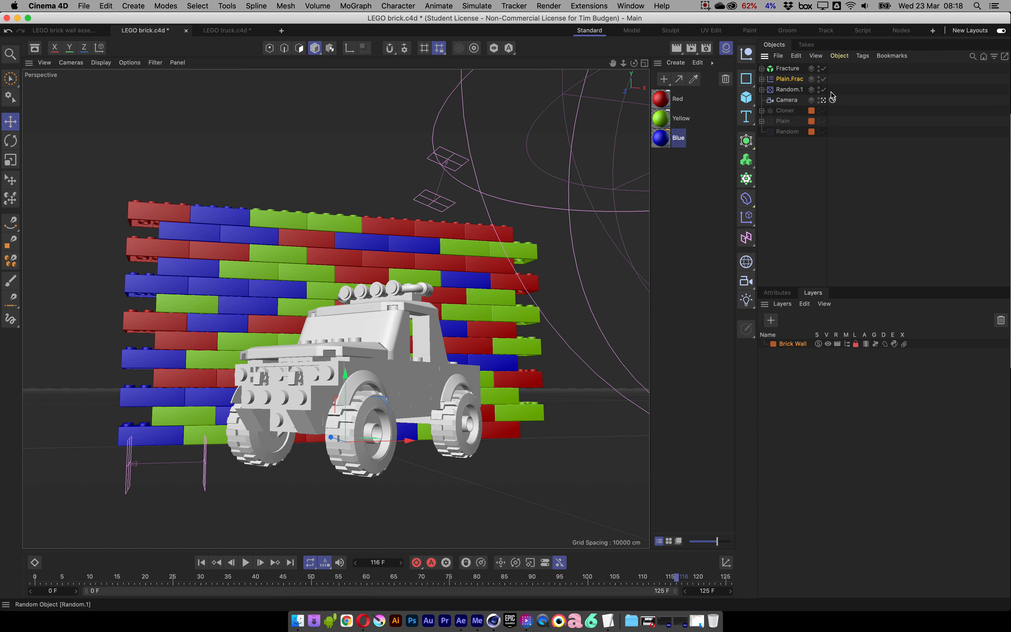
Rename the Random.1 effector as Random.Frac.
double_click(792, 90)
click(811, 91)
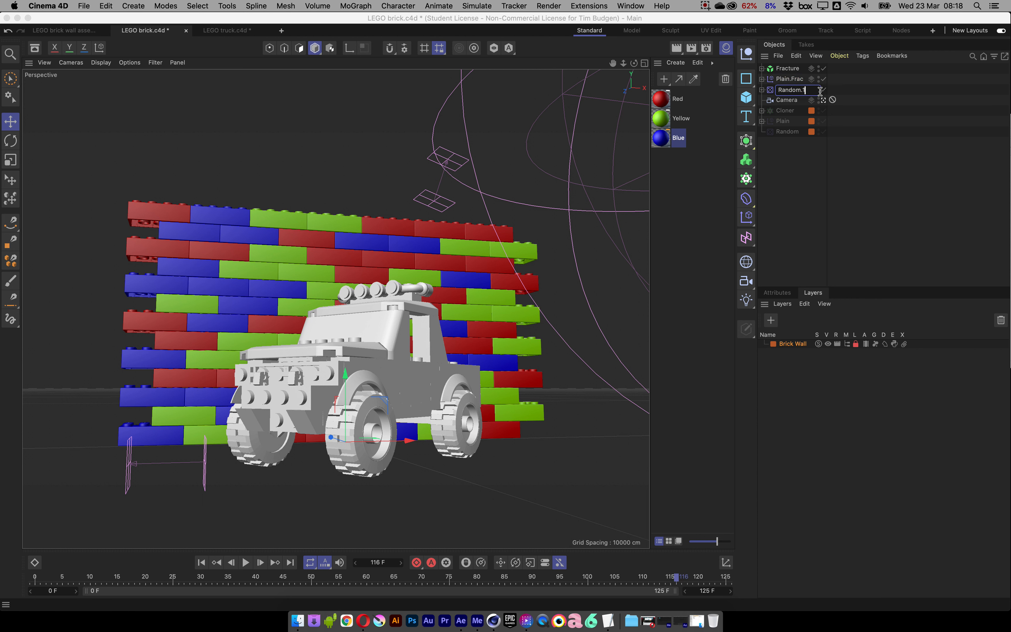
key(BackSpace)
text(Frac)
key(Return)
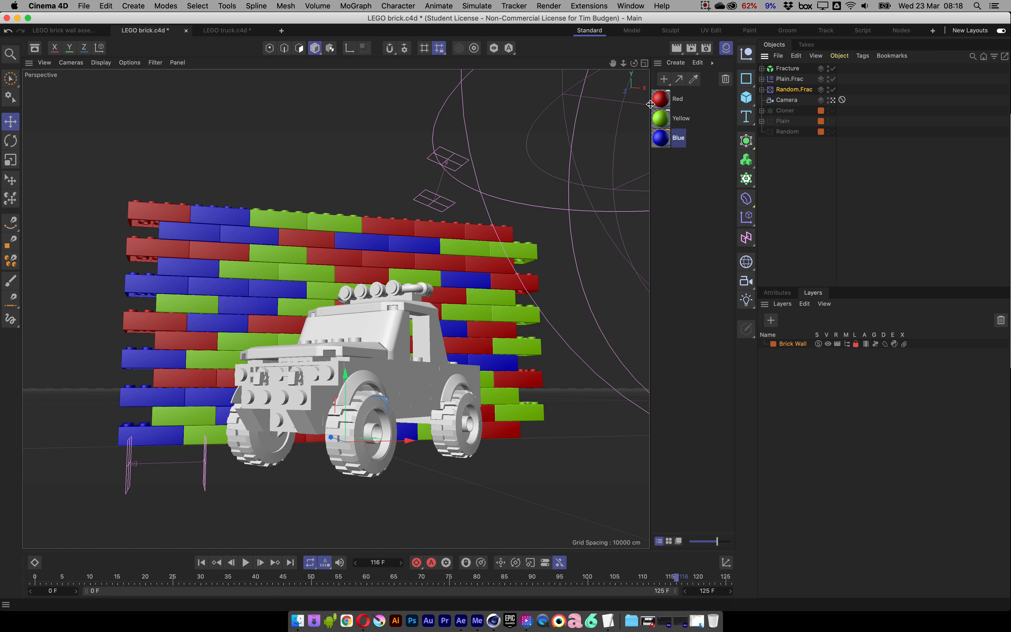
Create a new material and name it Red Truck.
click(664, 80)
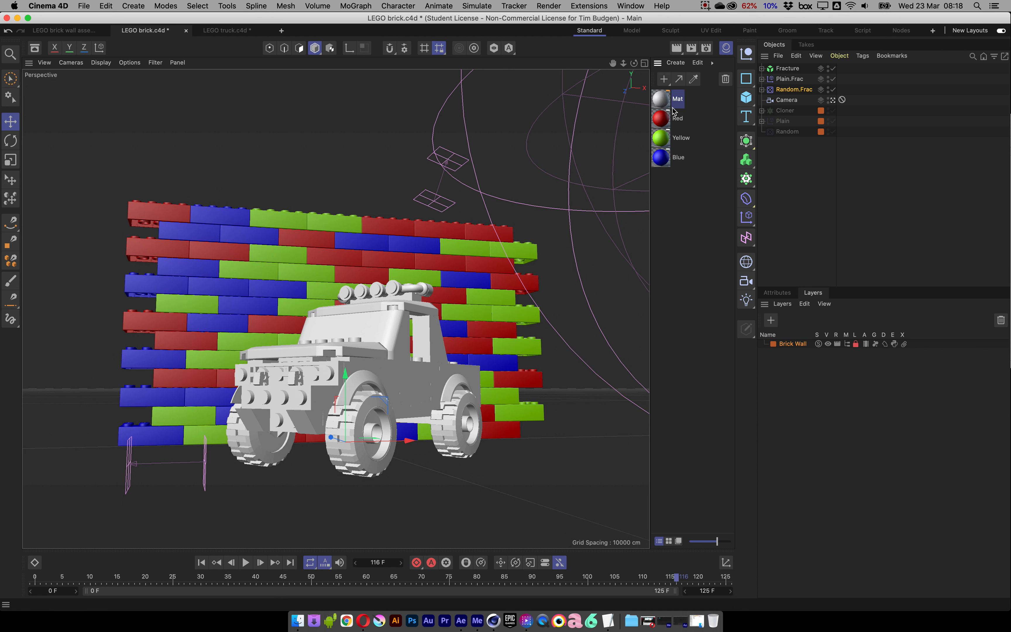
double_click(664, 100)
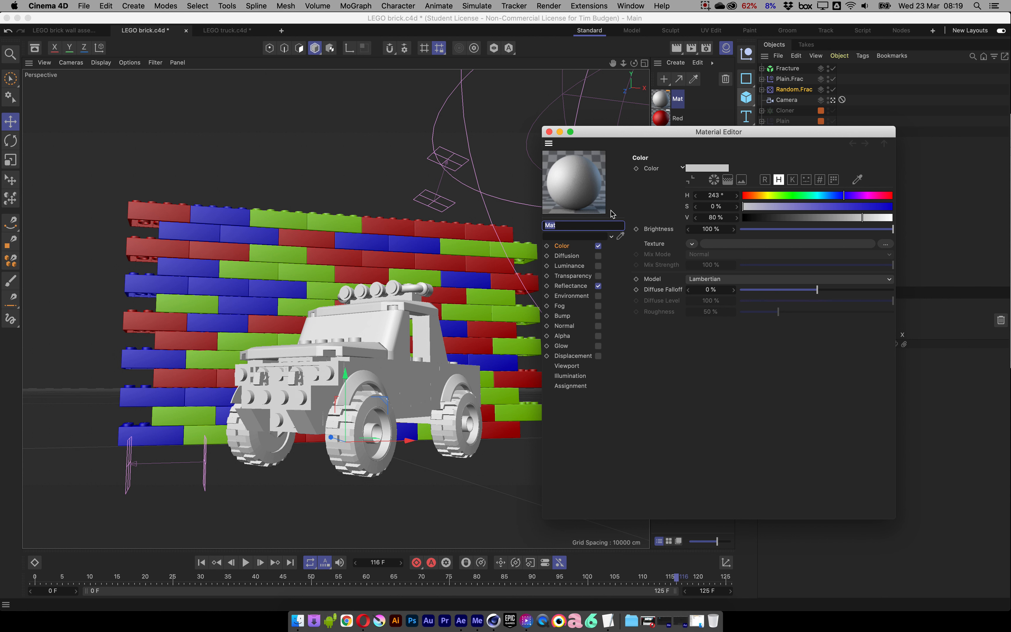
text(Red Truck)
key(Return)
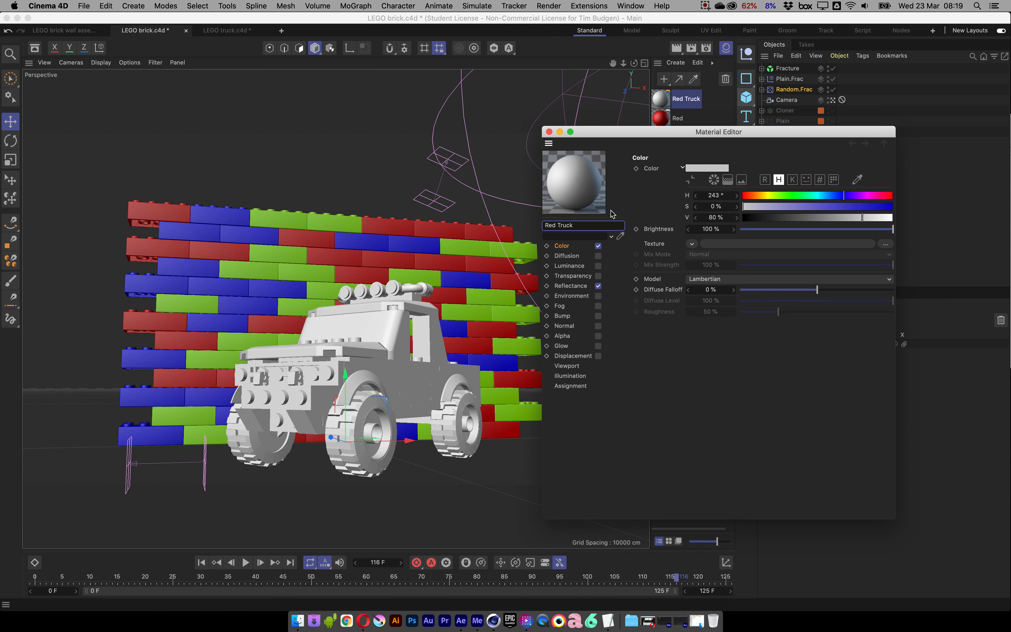
click(549, 132)
Look through the list of truck parts inside the Fracture object, from the tailgate and body pieces to the engine pieces.
click(761, 110)
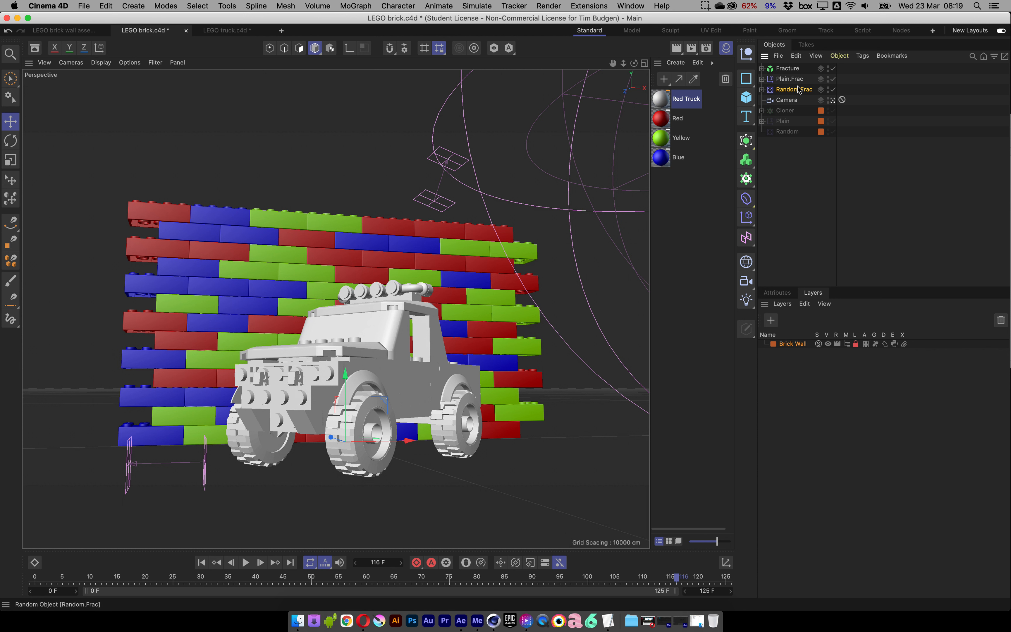
click(762, 68)
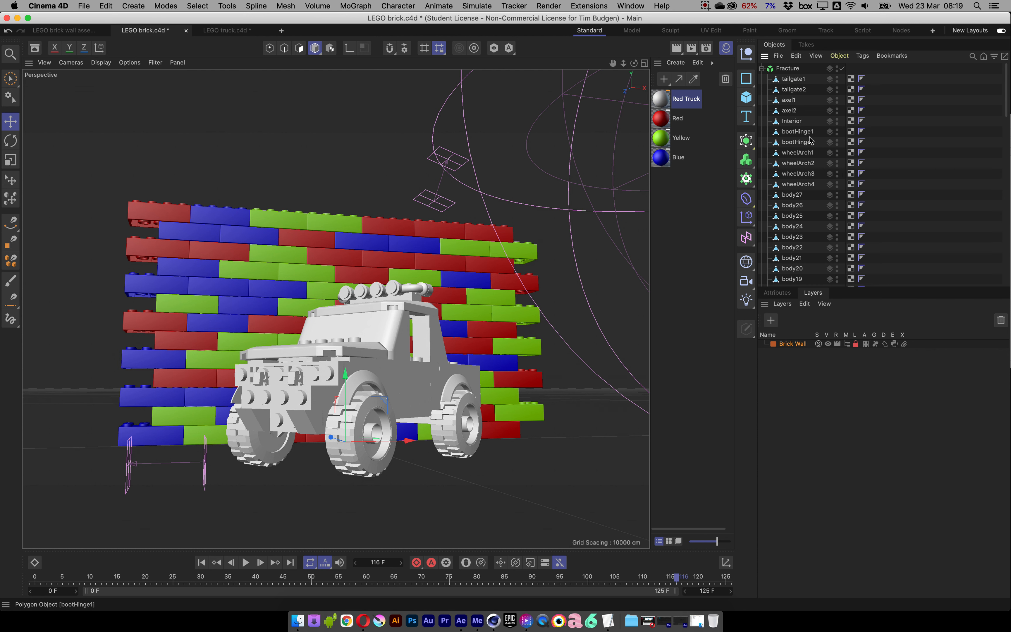
scroll(809, 142, down, 12)
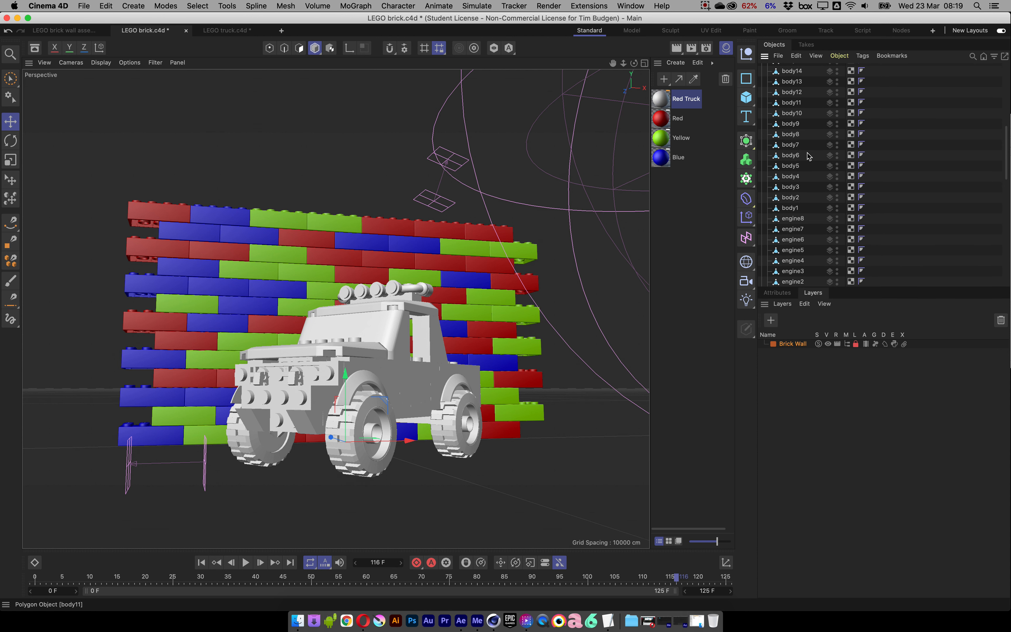
scroll(808, 163, up, 10)
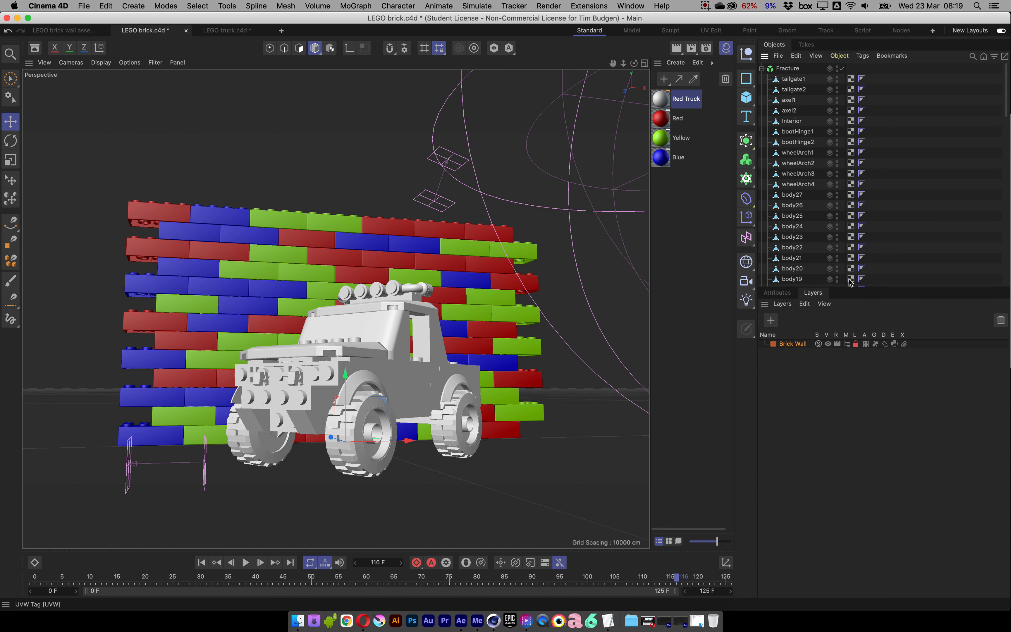
click(762, 69)
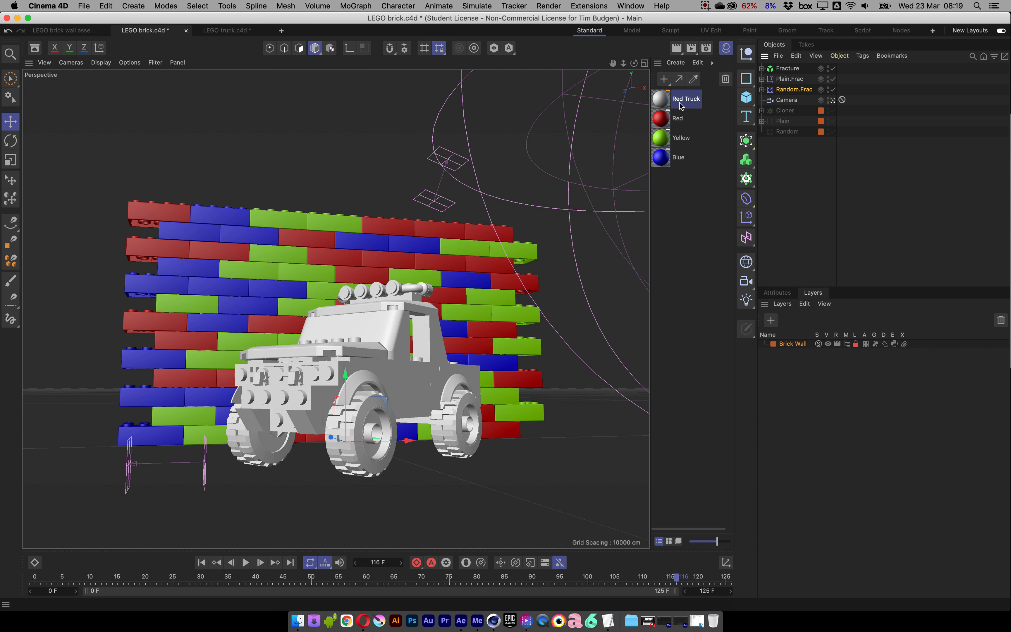
Set the Red Truck material's base color to dark blue with hue 228°, saturation 70% and value 52%.
double_click(660, 100)
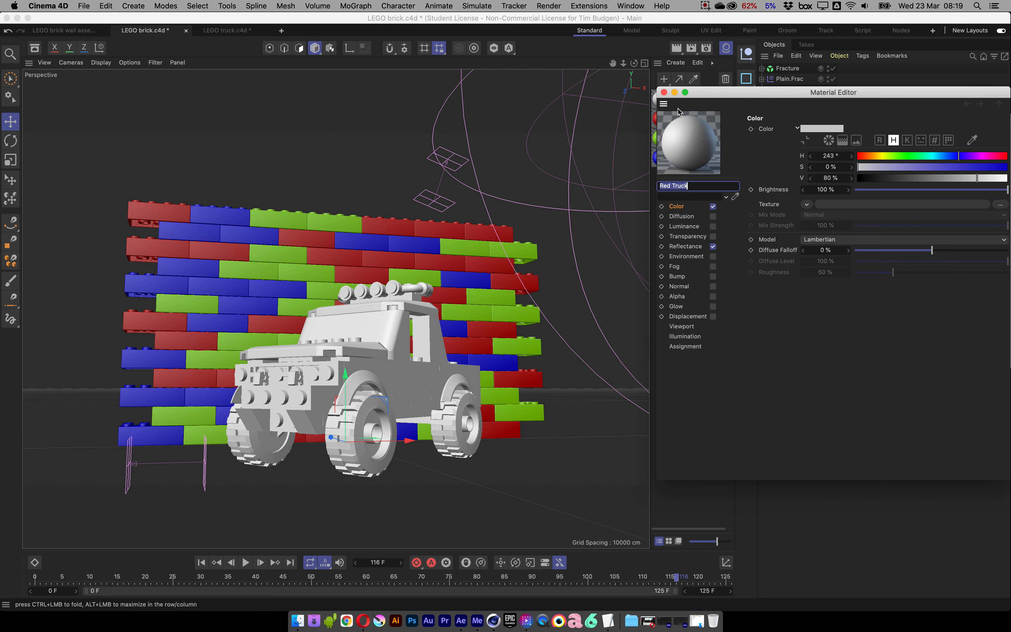
drag(752, 91, 443, 91)
click(370, 207)
drag(612, 157, 655, 168)
click(667, 157)
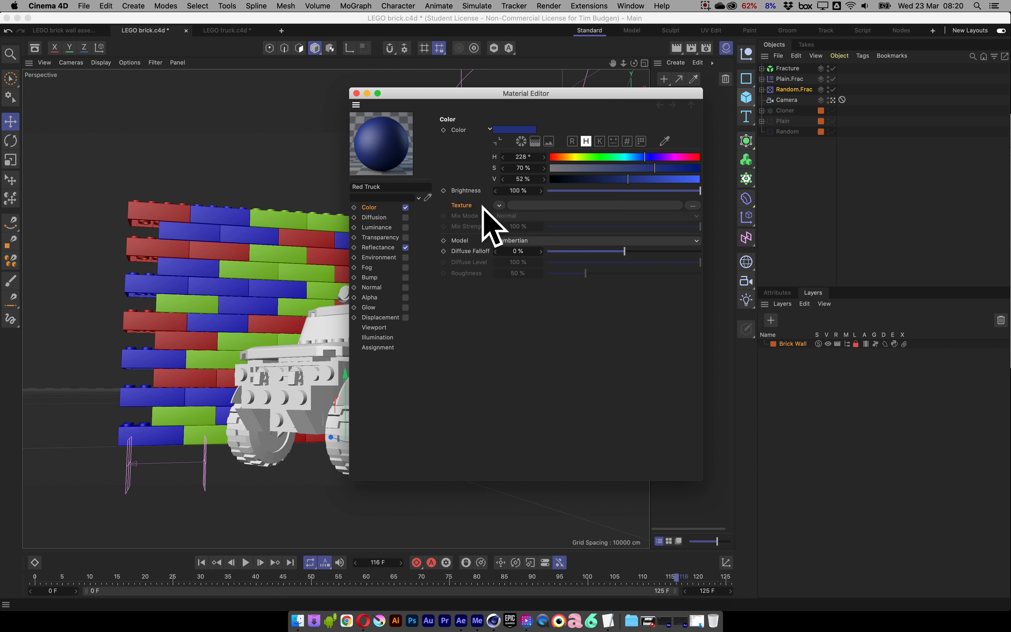
Load a MoGraph Multi Shader as the Red Truck material's color texture and open its shader properties.
click(500, 206)
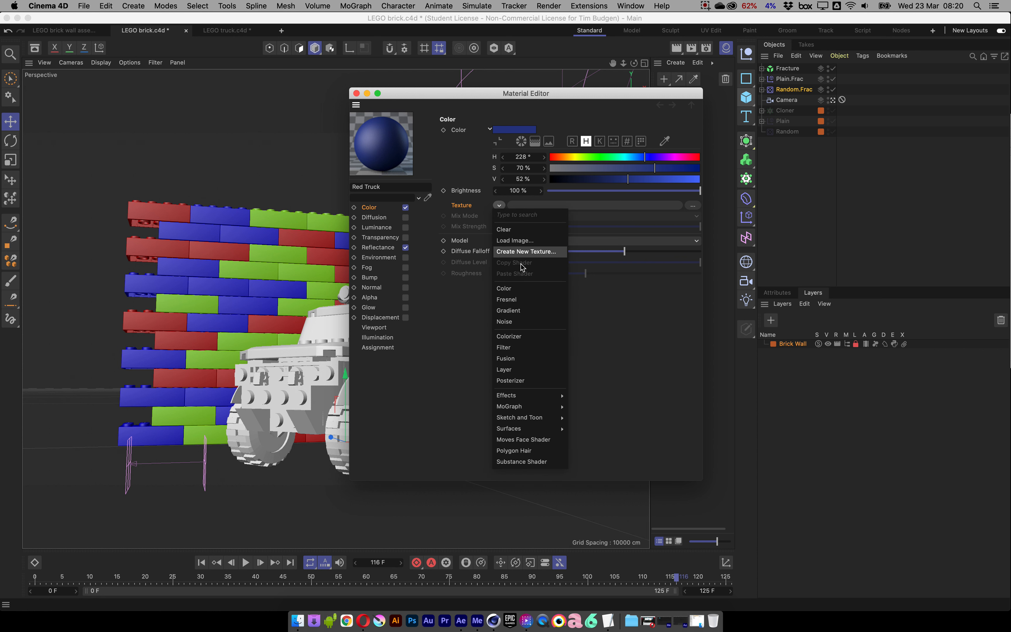
mouse_move(522, 407)
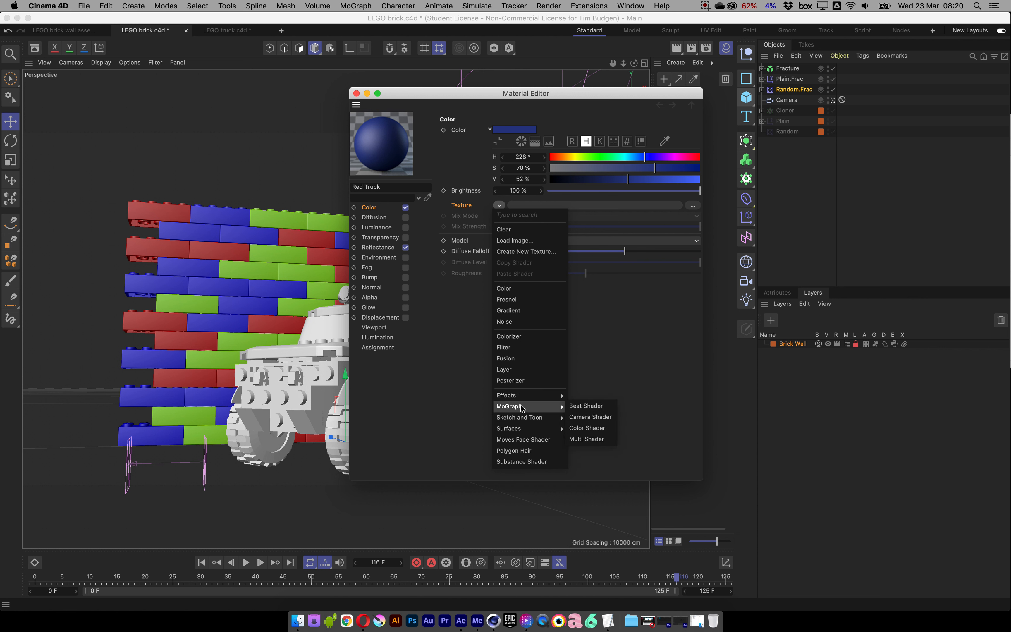
click(595, 440)
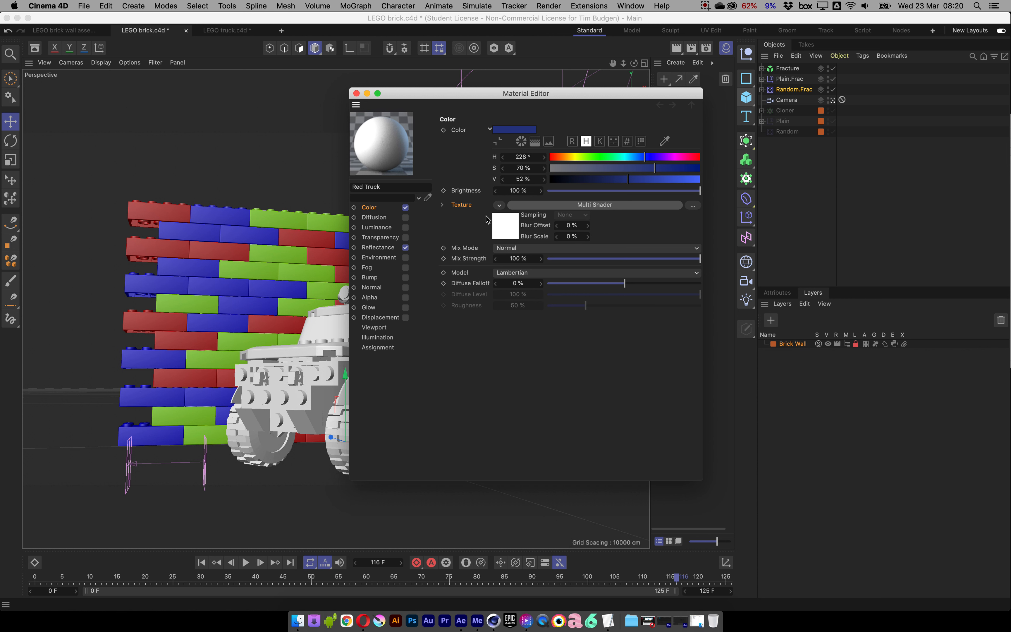
click(603, 205)
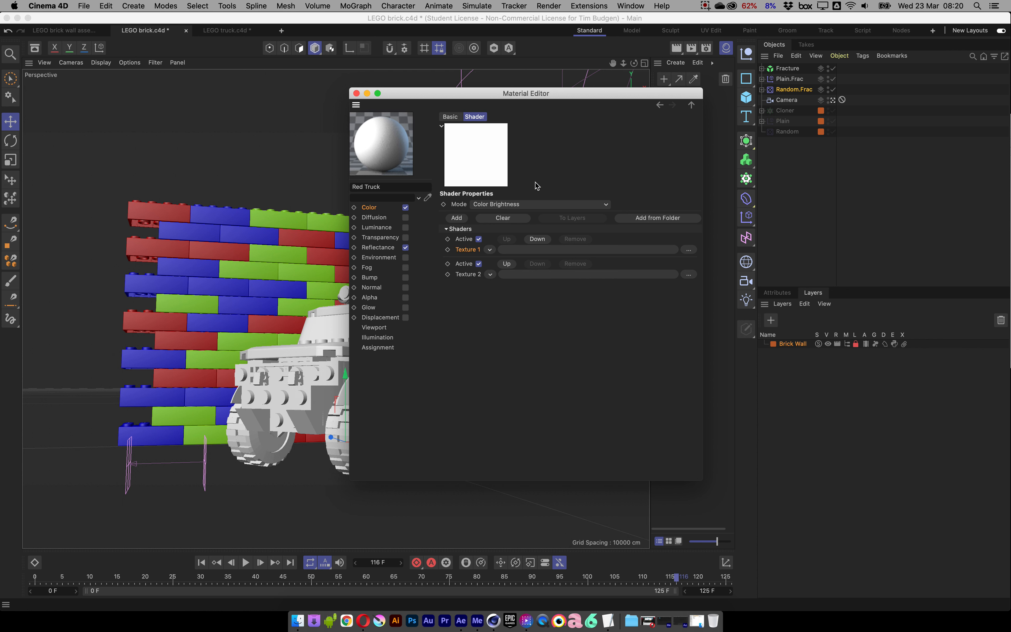
Load a Color shader into the Multi Shader's Texture 1 slot.
click(470, 275)
click(462, 249)
click(491, 251)
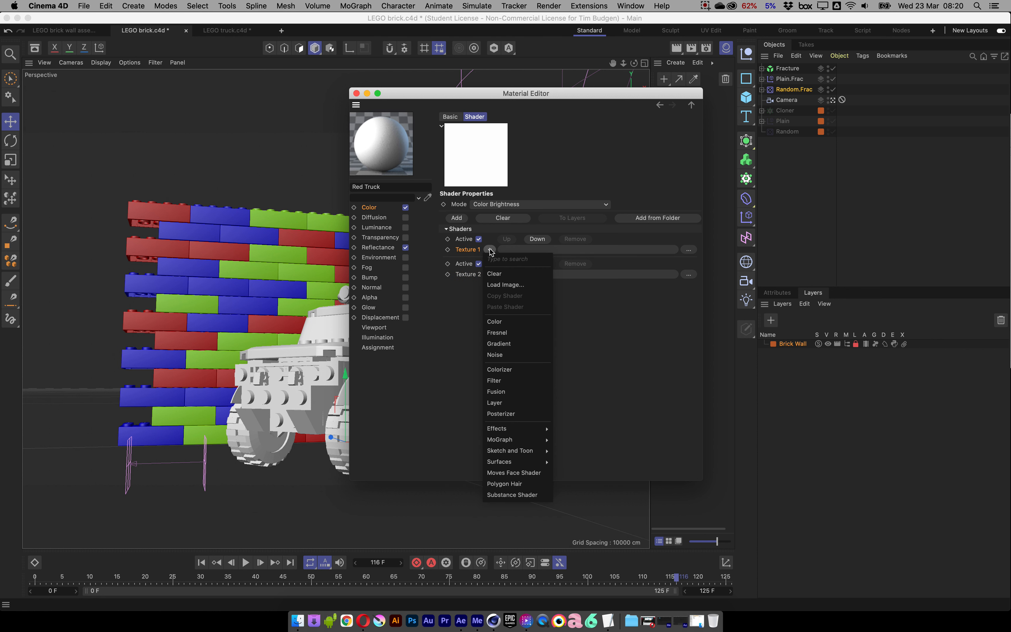
click(509, 322)
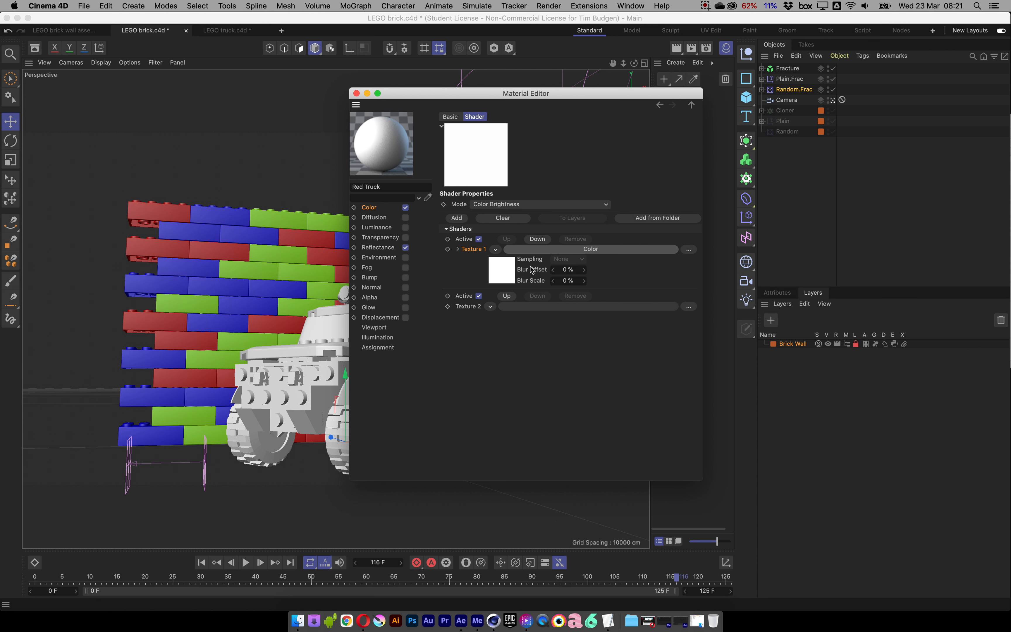
Make the Texture 1 Color shader orange-red by setting its saturation to 100%.
click(549, 249)
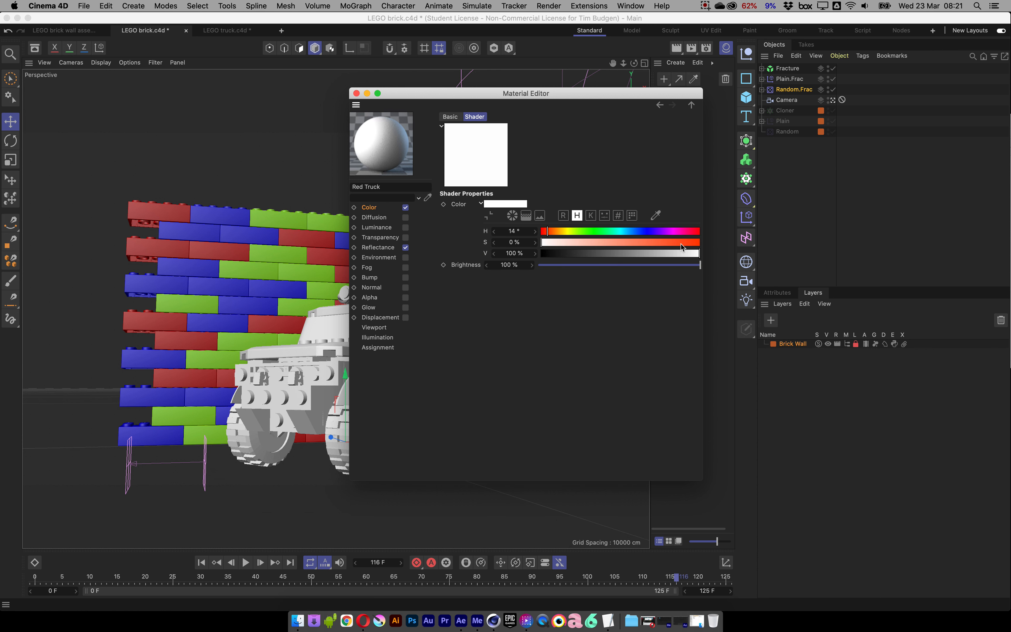
drag(680, 244, 705, 243)
click(691, 105)
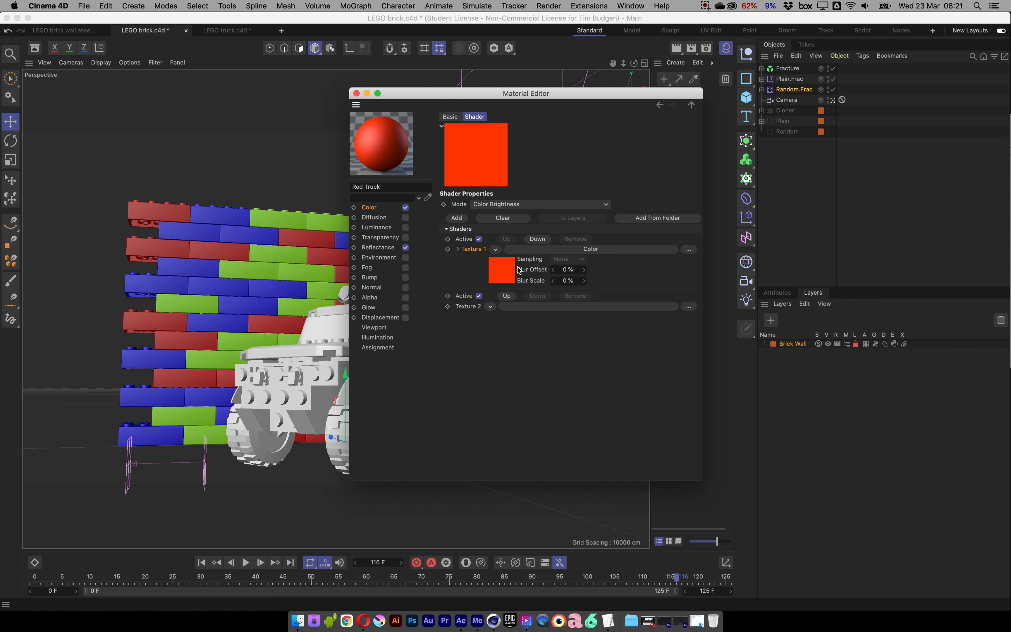
click(596, 249)
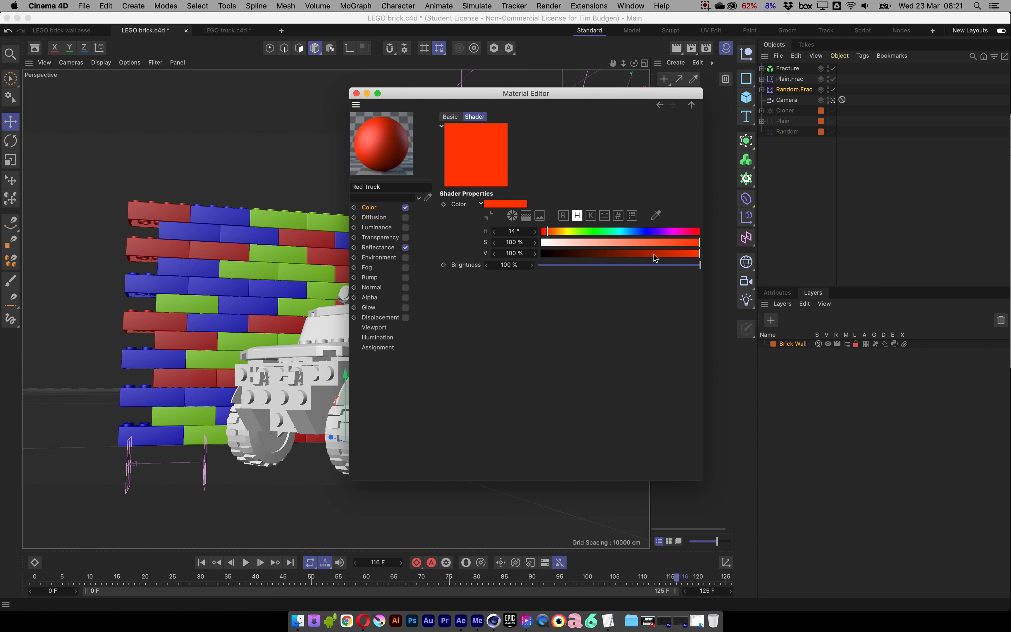
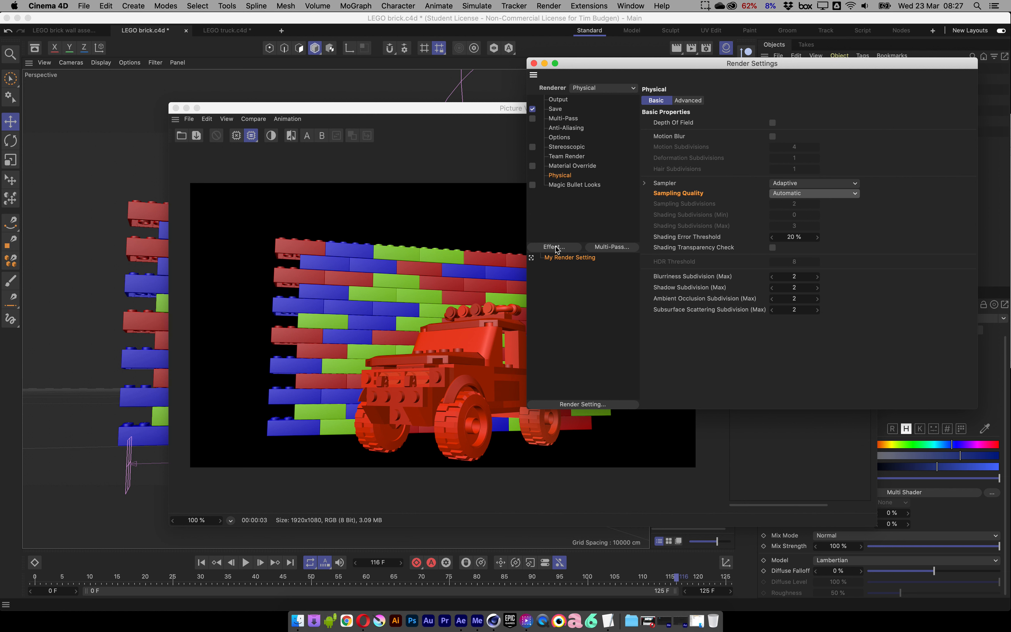
Add the Ambient Occlusion effect to the render settings and render the current frame to the Picture Viewer.
click(562, 250)
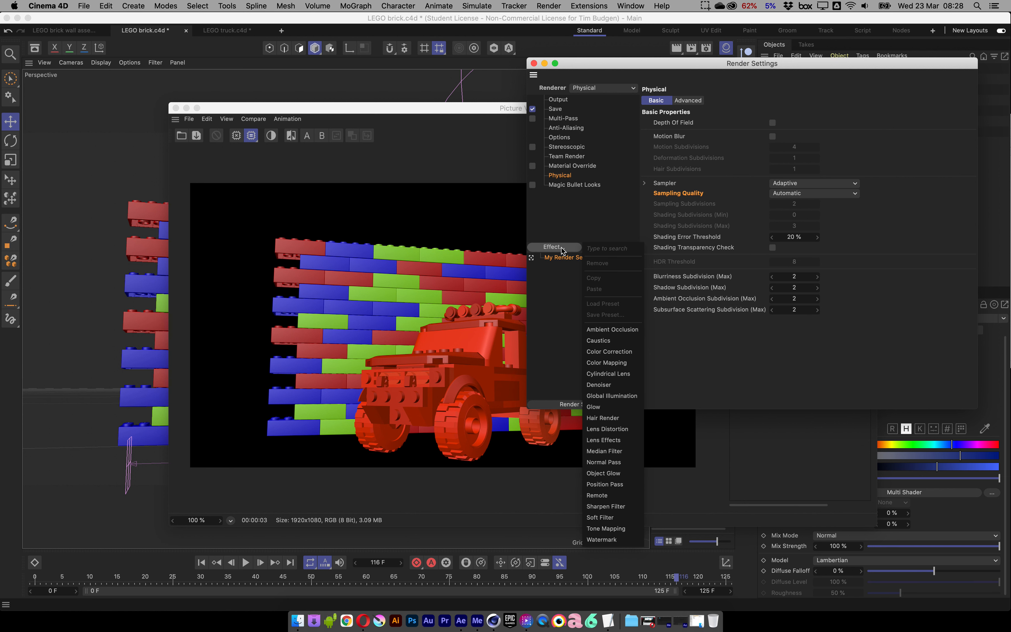
click(614, 330)
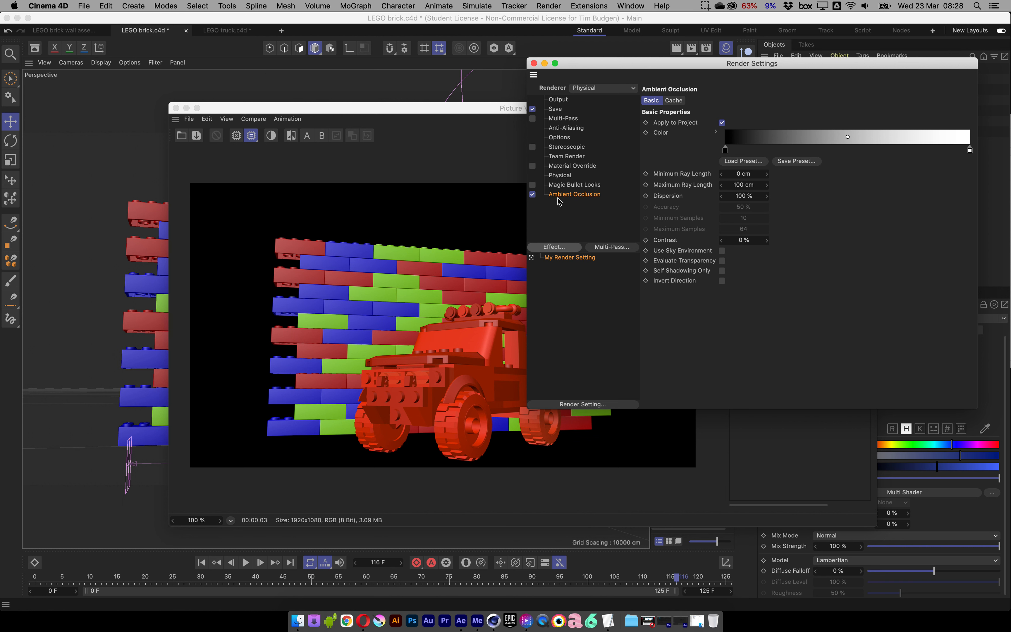
click(534, 63)
click(176, 108)
click(691, 47)
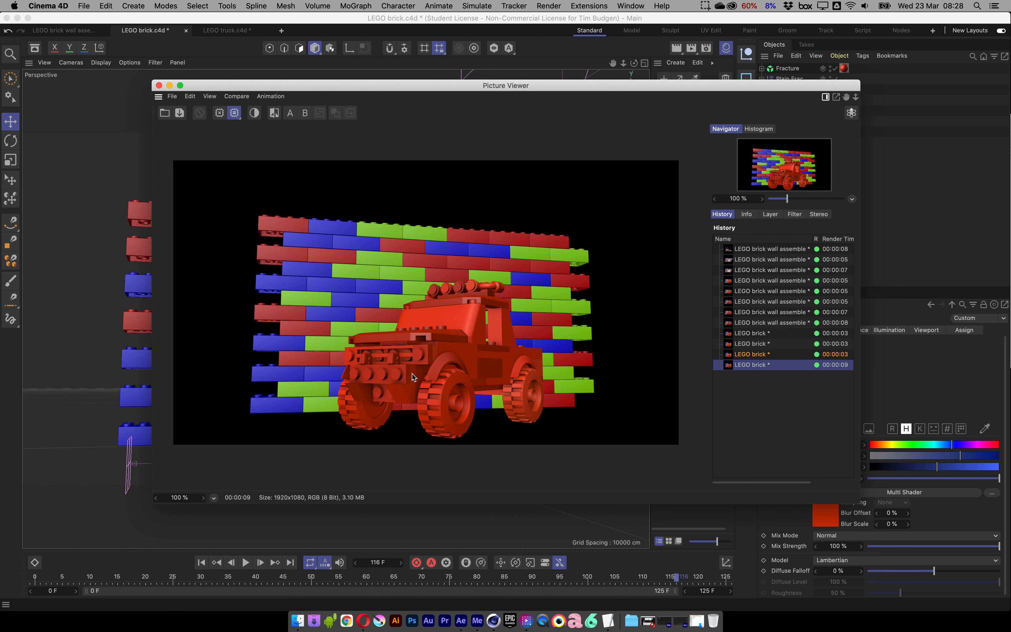
Compare the last two renders in the Picture Viewer history to examine the ambient occlusion shading on the truck and wall.
click(748, 354)
click(747, 365)
click(748, 354)
click(747, 365)
click(749, 354)
click(750, 365)
click(752, 355)
click(752, 364)
click(758, 354)
click(752, 365)
click(758, 354)
click(755, 366)
click(759, 355)
click(763, 366)
click(763, 356)
click(758, 367)
click(750, 356)
click(751, 365)
click(159, 85)
Add a Physical Sky light object to the scene.
click(133, 6)
mouse_move(140, 138)
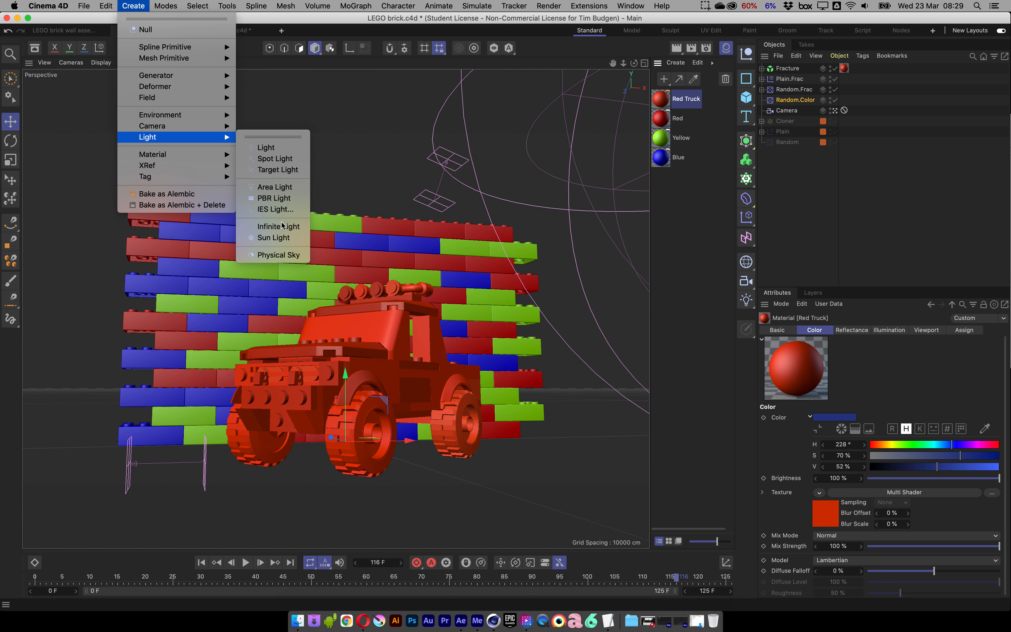
click(273, 253)
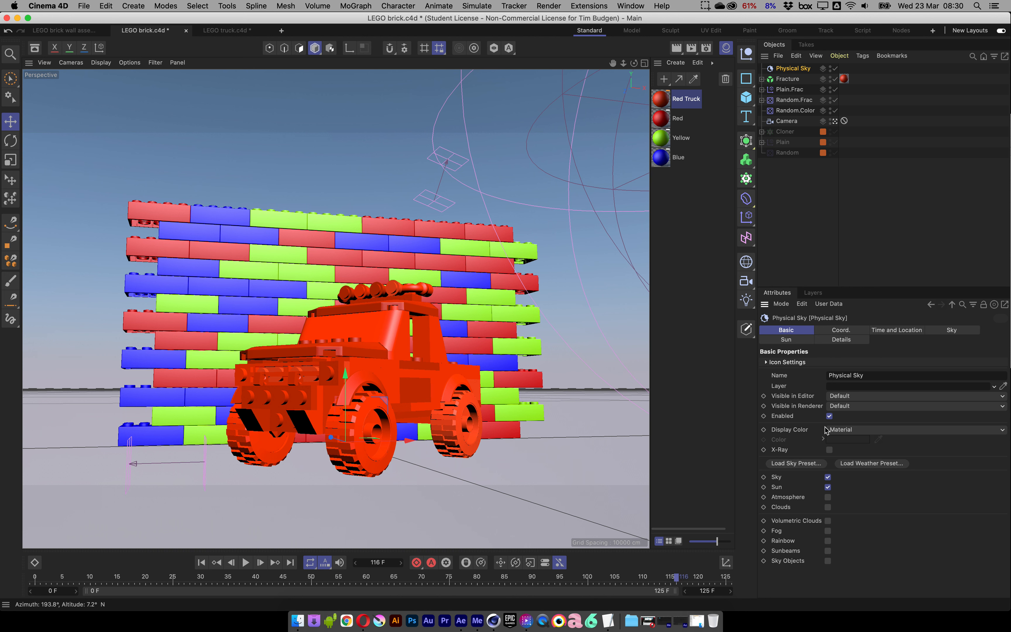
Load a cloudy sky preset for the Physical Sky and render the frame to the Picture Viewer.
click(796, 463)
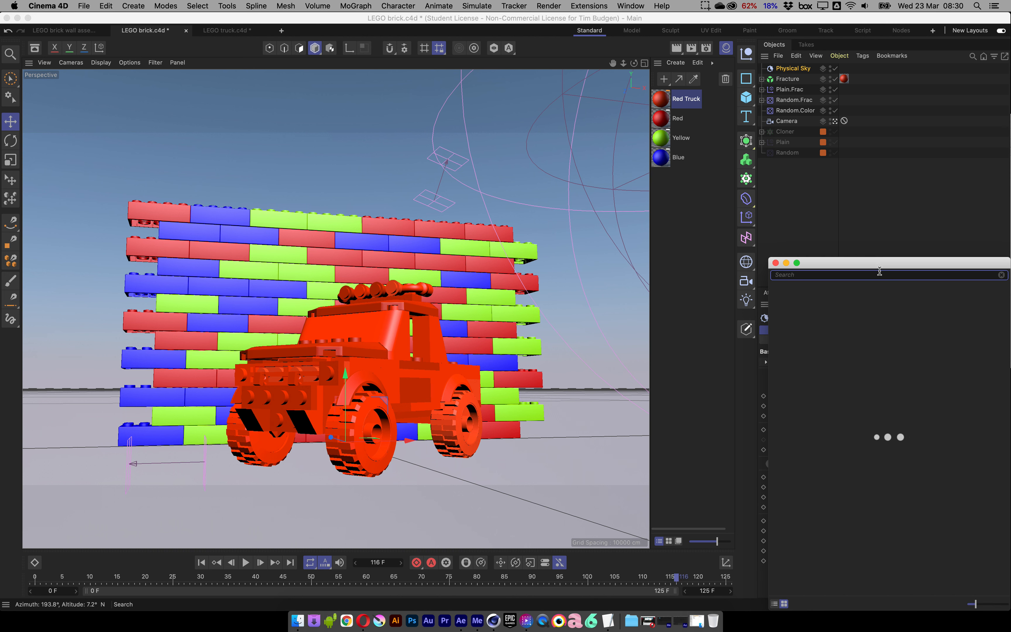
drag(880, 268, 676, 99)
double_click(693, 267)
key(shift+r)
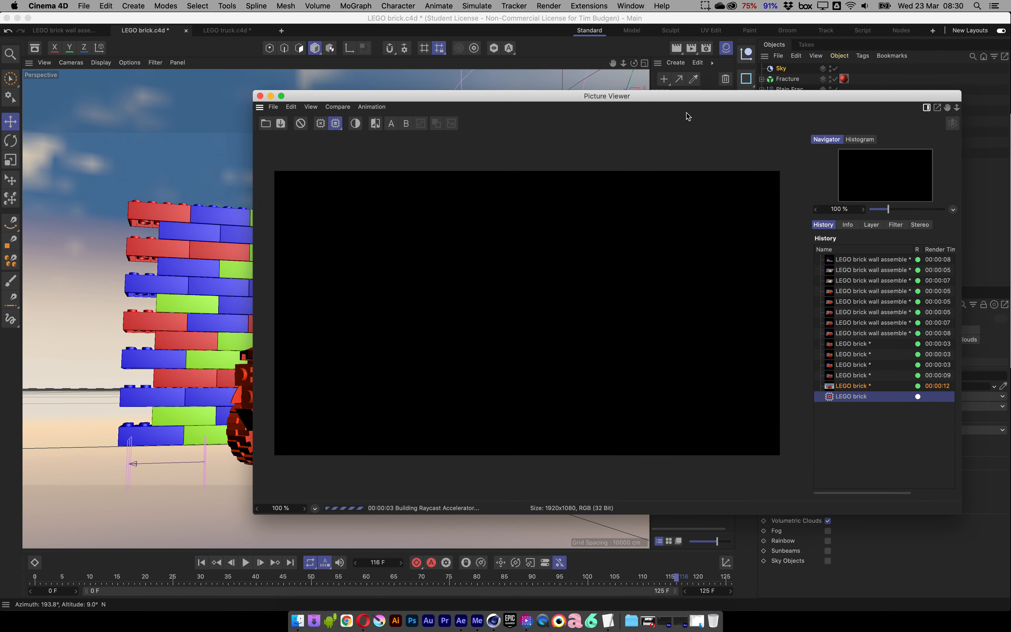